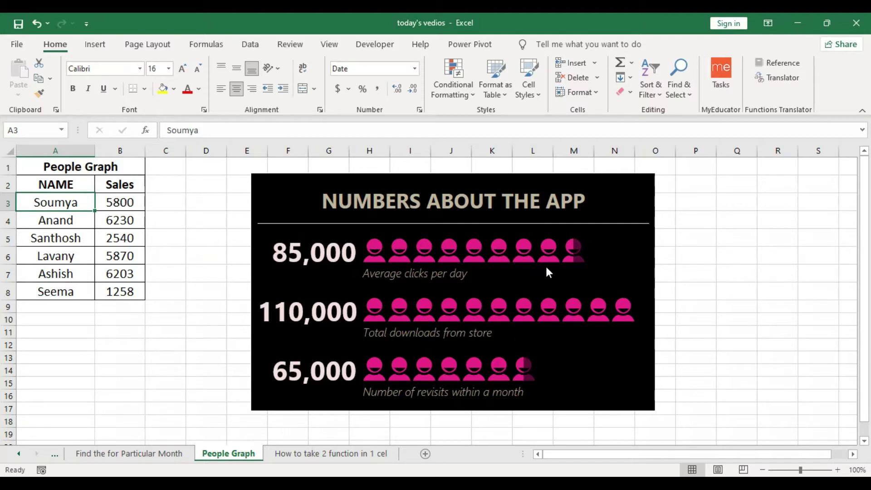
Delete the sample People Graph and click an empty cell so only the NAME/Sales table is selected-free.
click(85, 221)
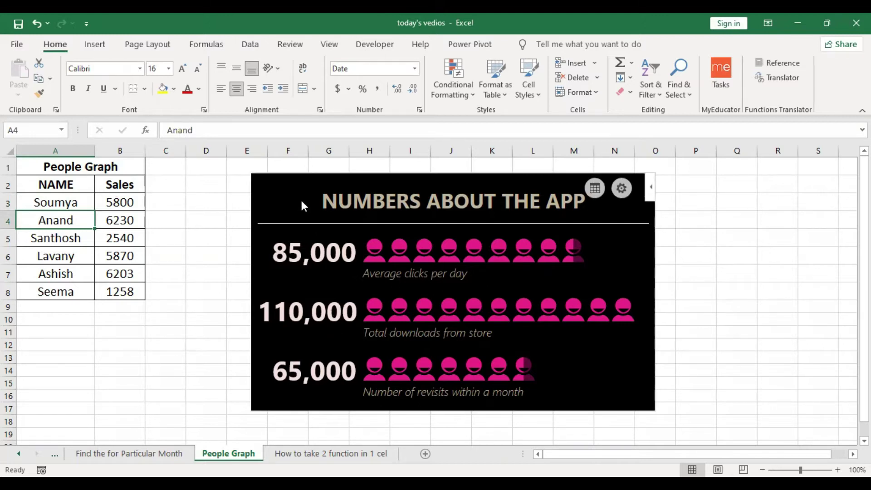
click(308, 170)
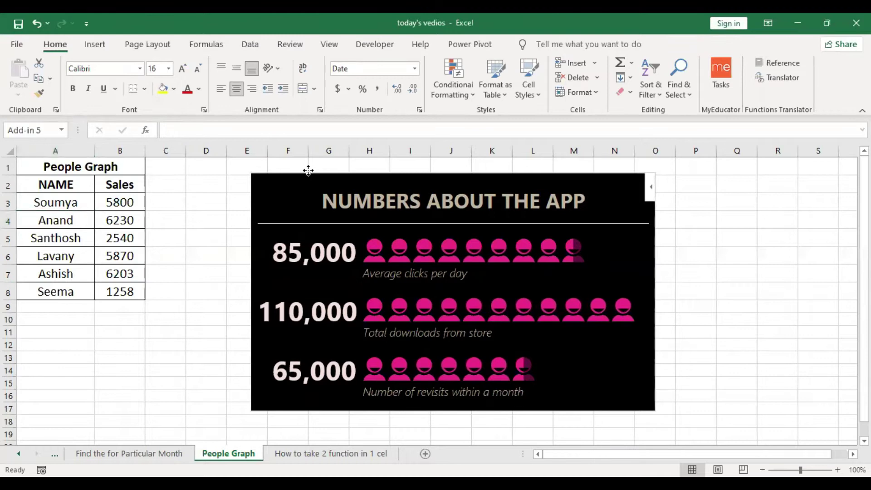
drag(308, 170, 307, 173)
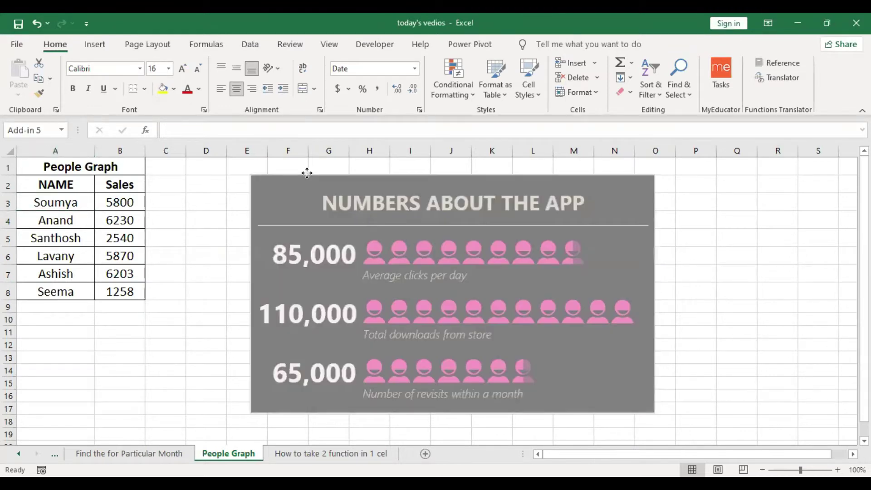
key(Delete)
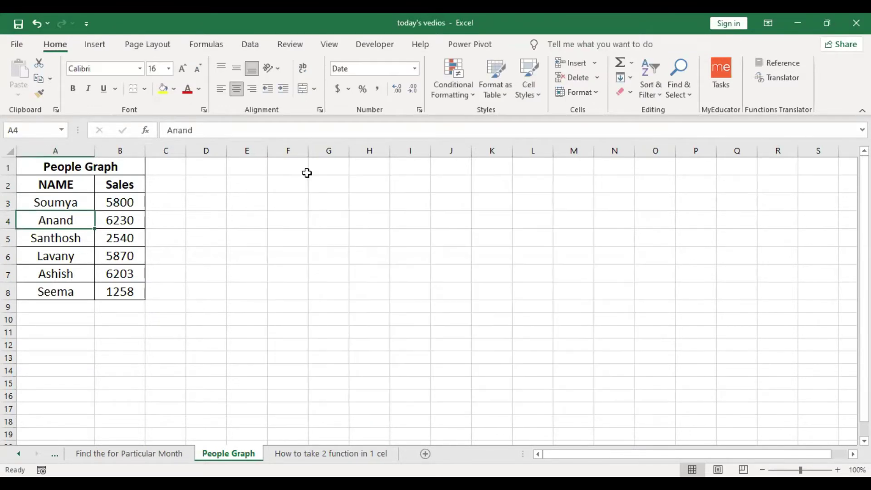
drag(76, 192, 126, 291)
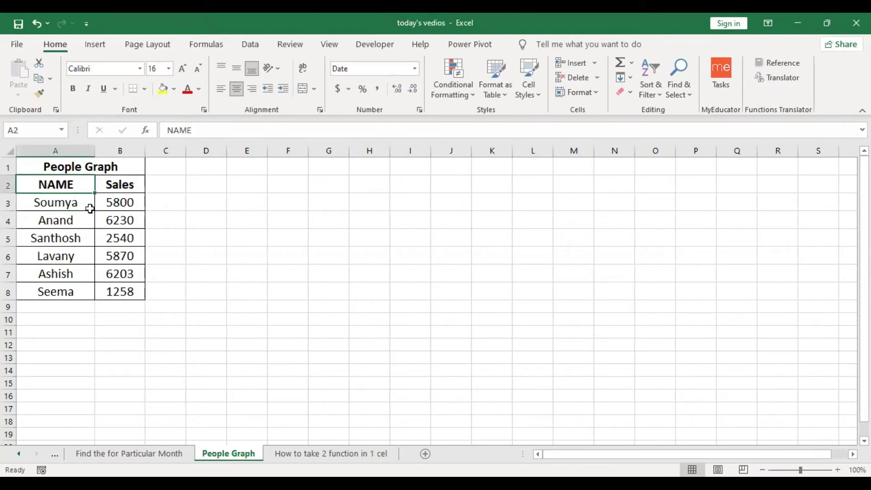
click(111, 167)
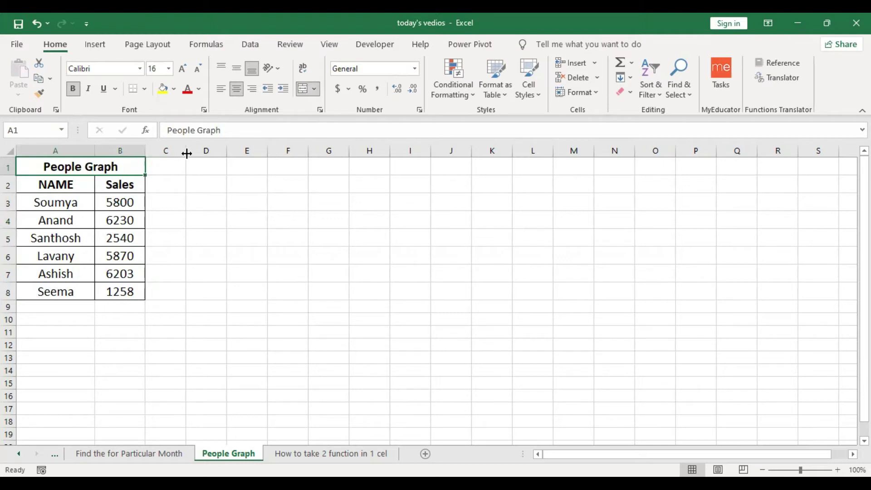
click(188, 190)
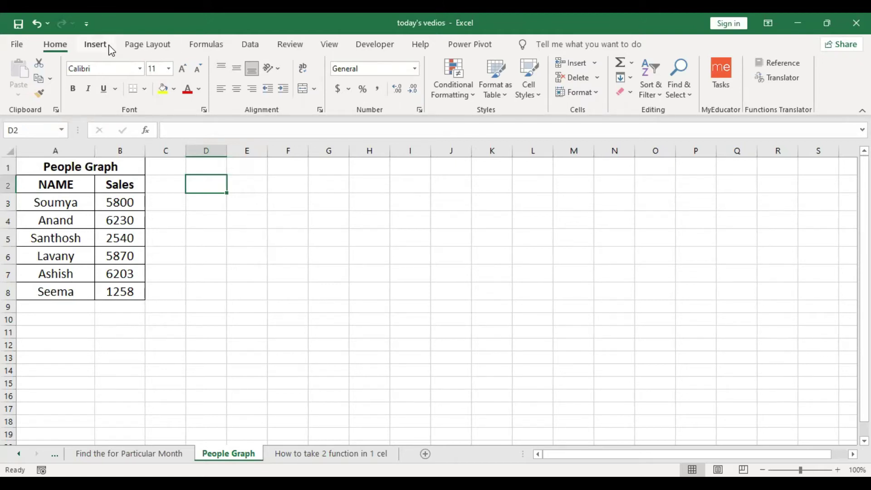
Select the NAME/Sales range A2:B8 and insert a People Graph from Insert > Add-ins.
click(95, 44)
click(119, 203)
mouse_move(71, 187)
mouse_down()
mouse_move(107, 295)
mouse_move(115, 292)
mouse_up()
mouse_move(73, 190)
mouse_down()
mouse_move(113, 249)
mouse_move(123, 291)
mouse_up()
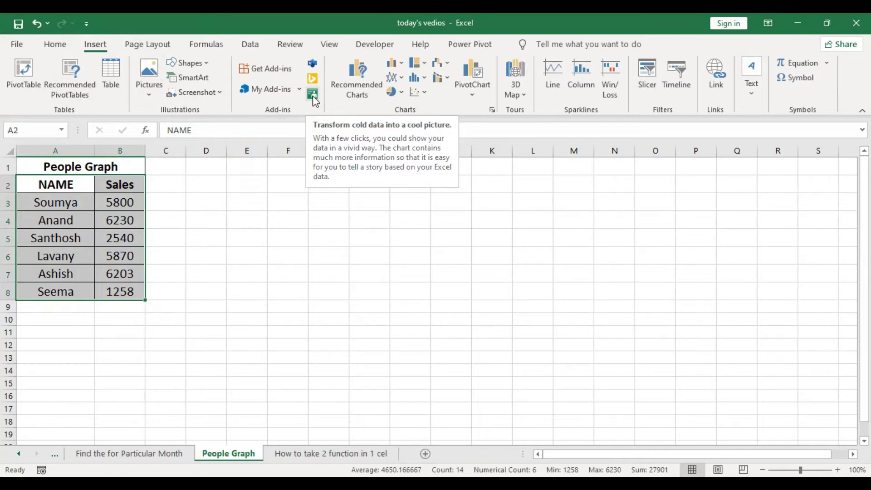
click(313, 95)
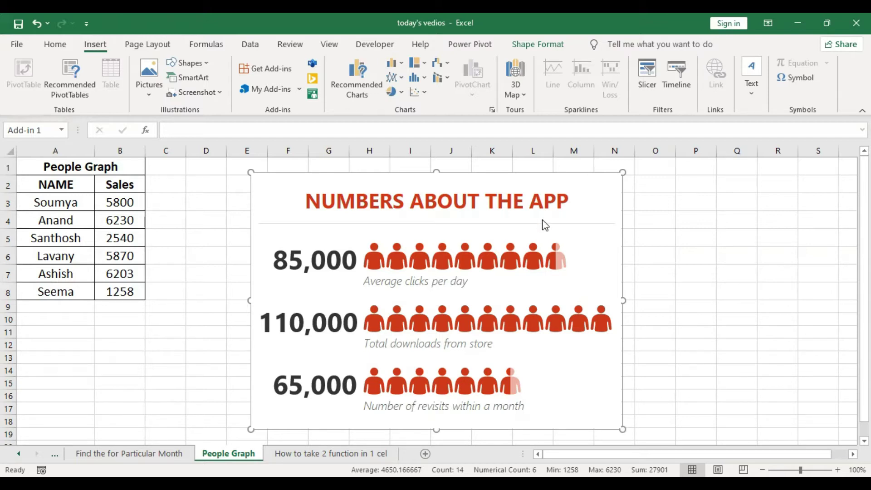
mouse_move(555, 256)
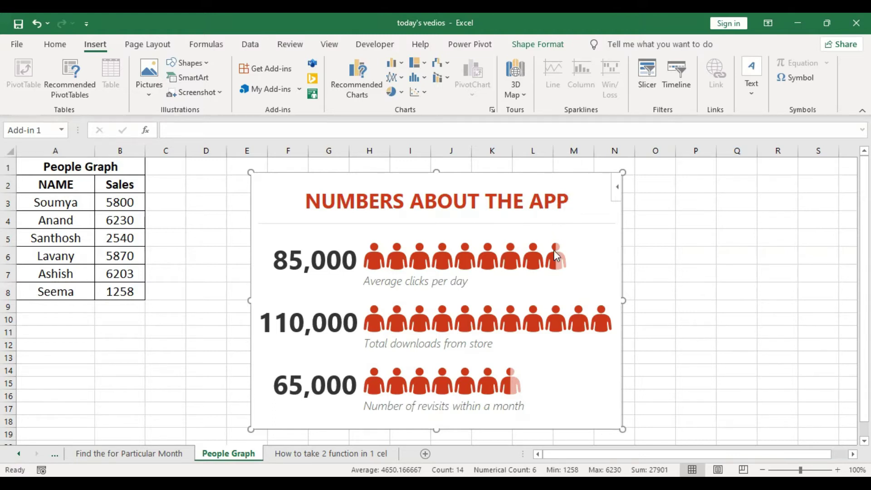
Replace the graph title 'NUMBERS ABOUT THE APP' with 'Sales' in the Data settings.
click(564, 194)
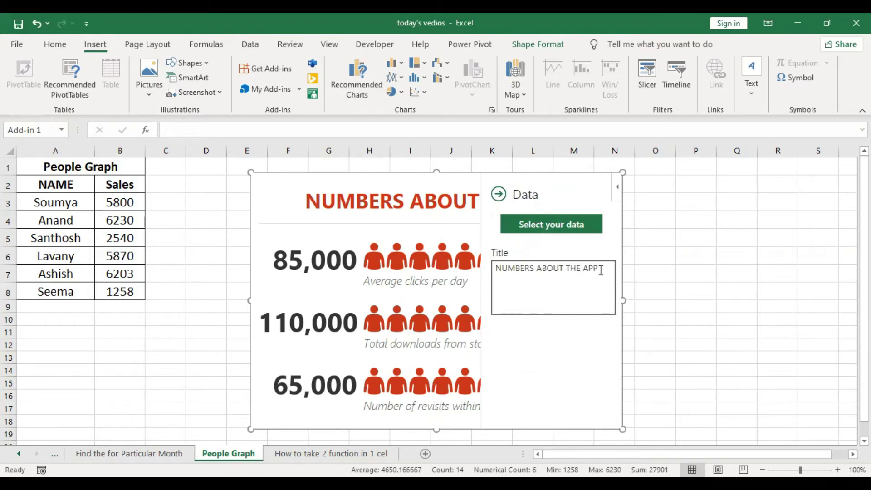
drag(603, 269, 479, 277)
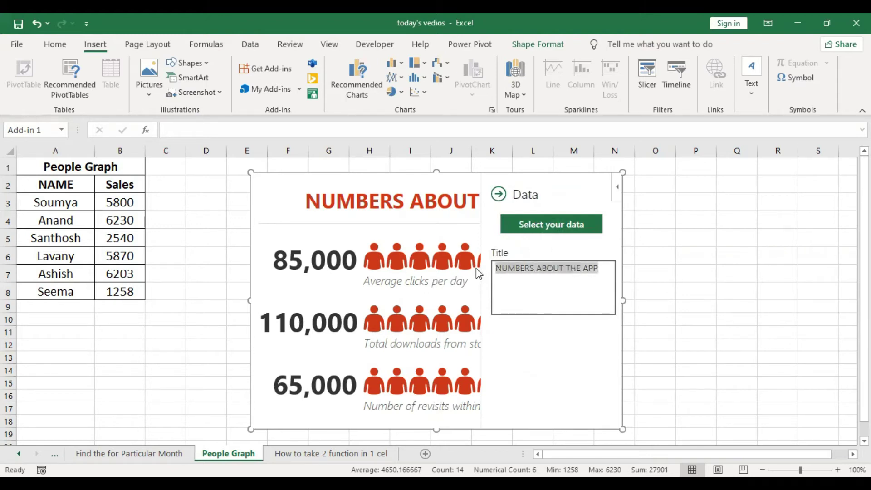
key(BackSpace)
text(Sa)
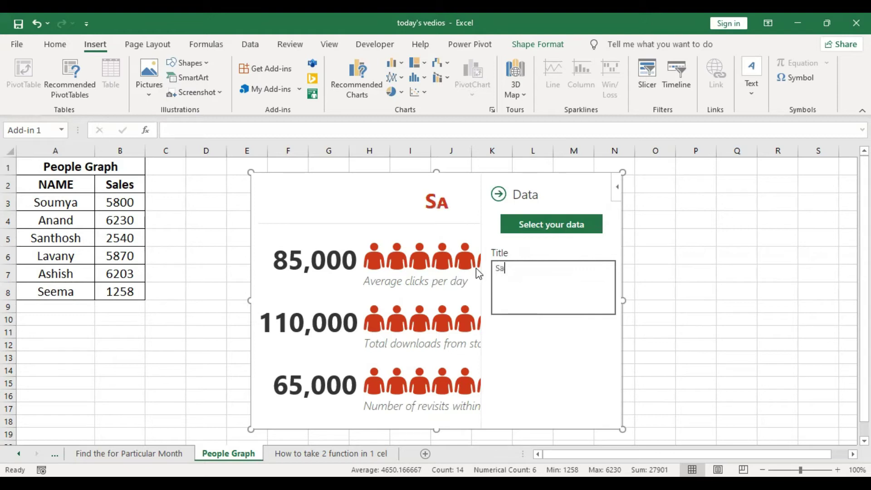
text(les)
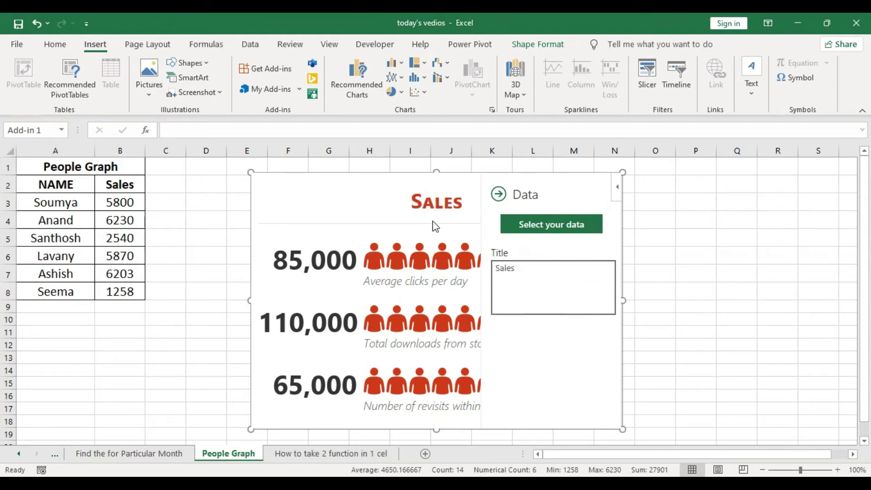
click(450, 224)
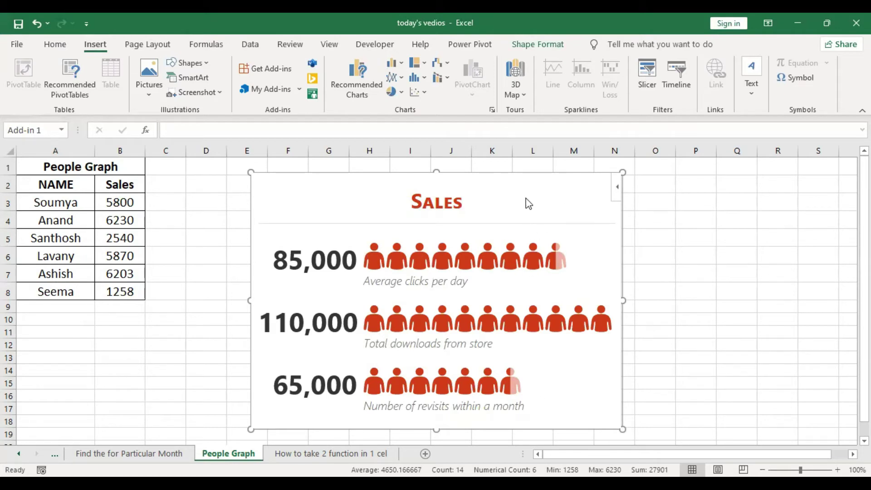
click(589, 189)
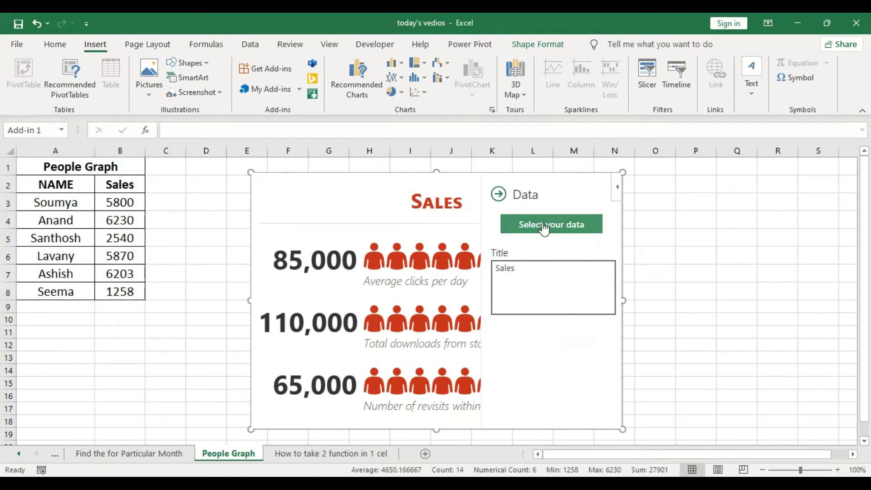
Point the Sales graph at the A2:B8 table data and create it.
click(544, 228)
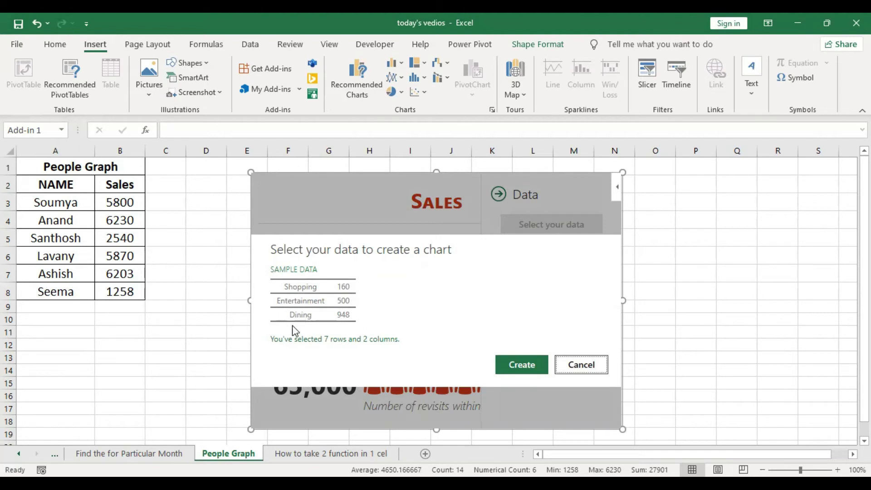
click(520, 367)
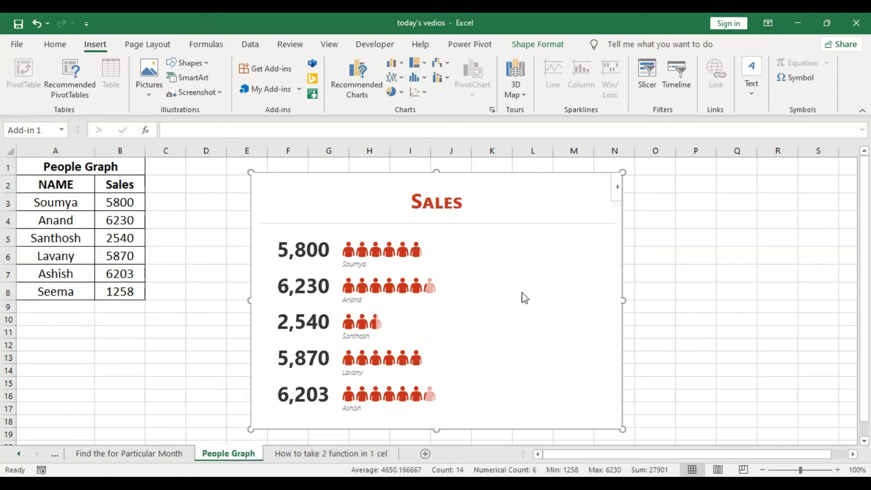
Try the yellow and blue graph types, then revert to the original 9,000 type.
click(594, 190)
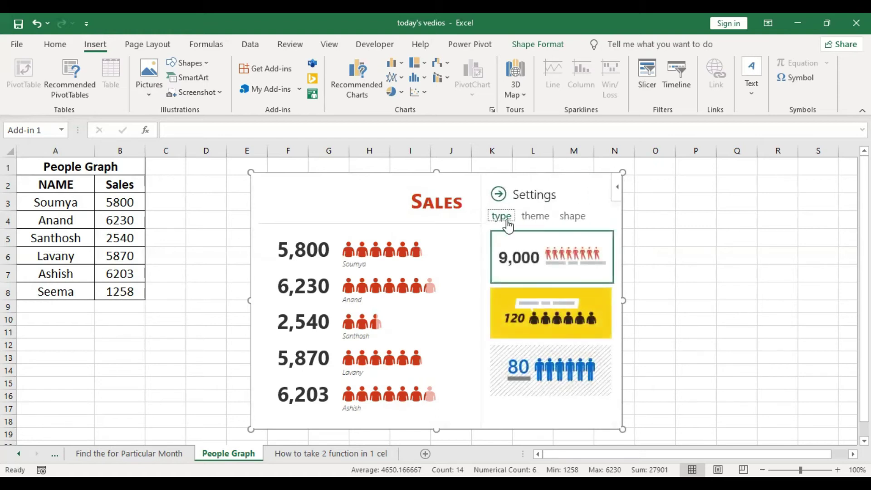
click(536, 216)
click(572, 216)
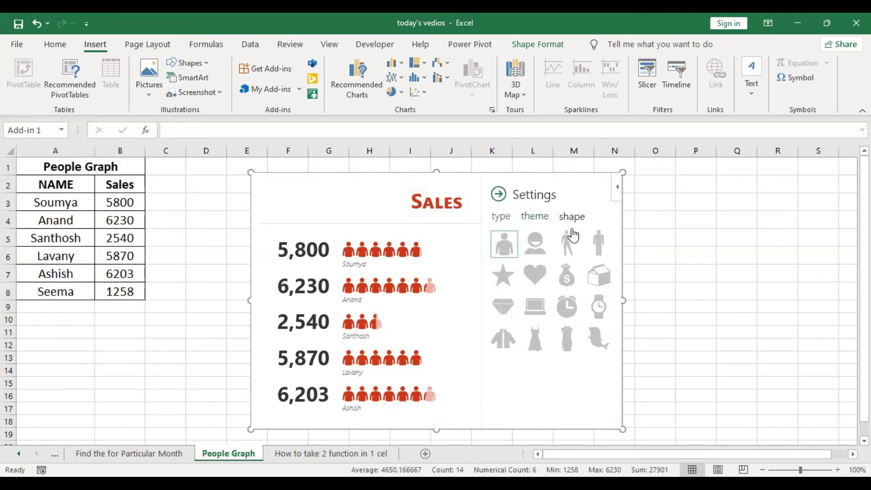
click(503, 217)
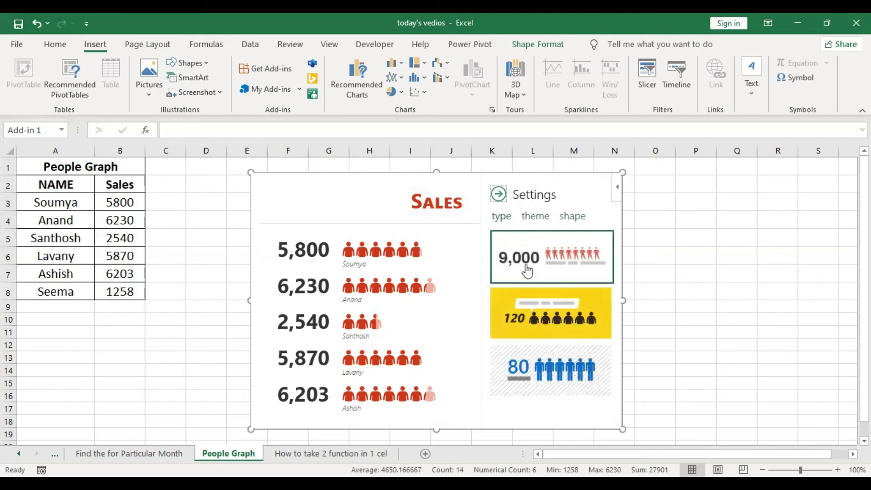
click(534, 312)
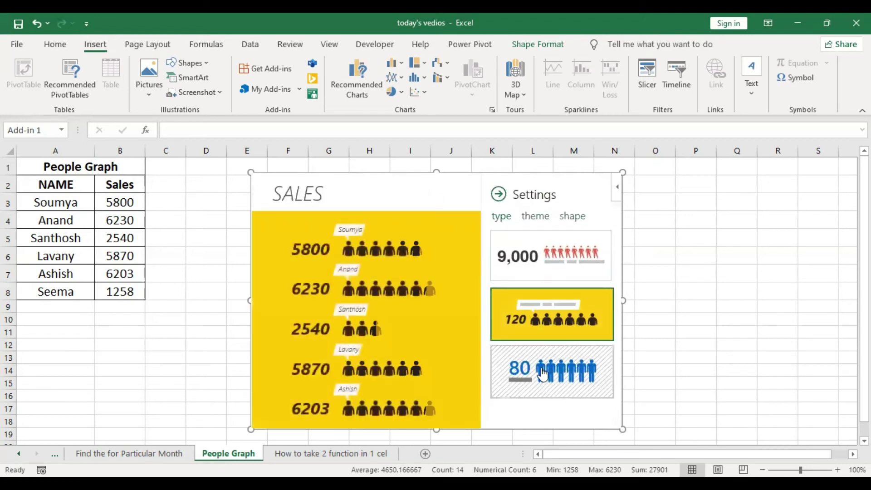
click(543, 371)
click(541, 319)
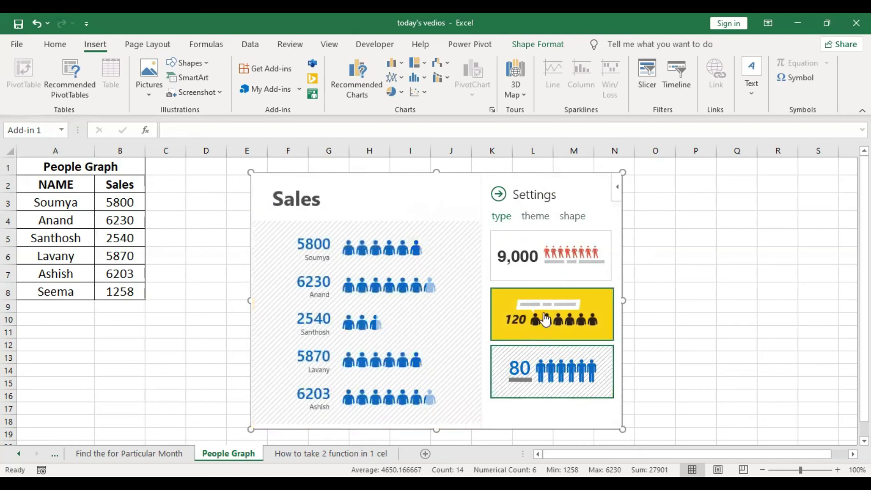
click(552, 263)
click(535, 216)
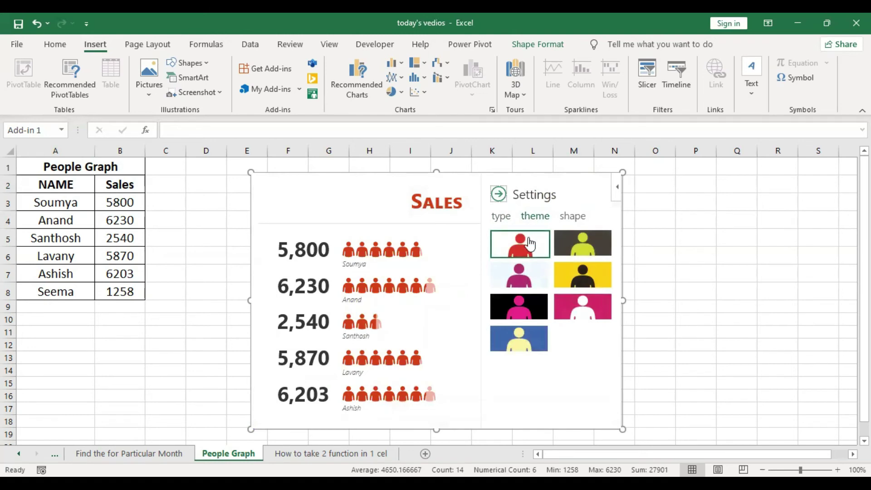
After trying several colour themes, apply the black theme with pink figures.
click(574, 252)
click(575, 278)
click(574, 307)
click(536, 317)
click(532, 332)
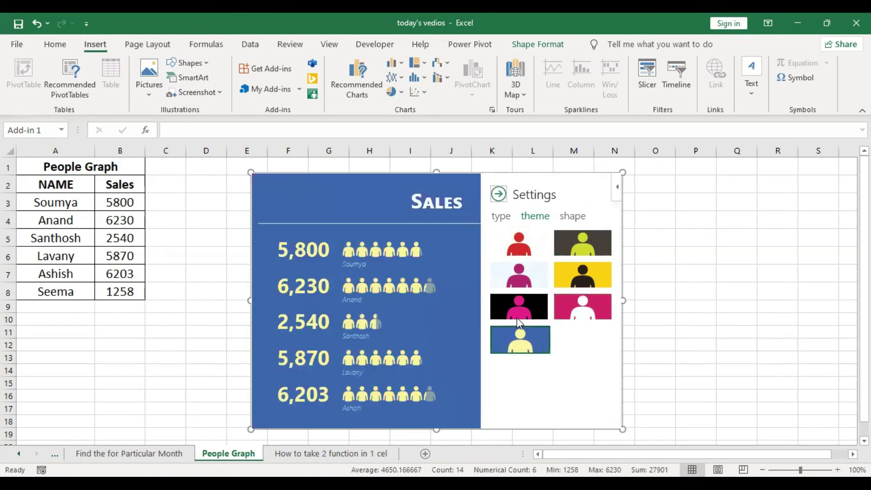
click(524, 286)
click(585, 241)
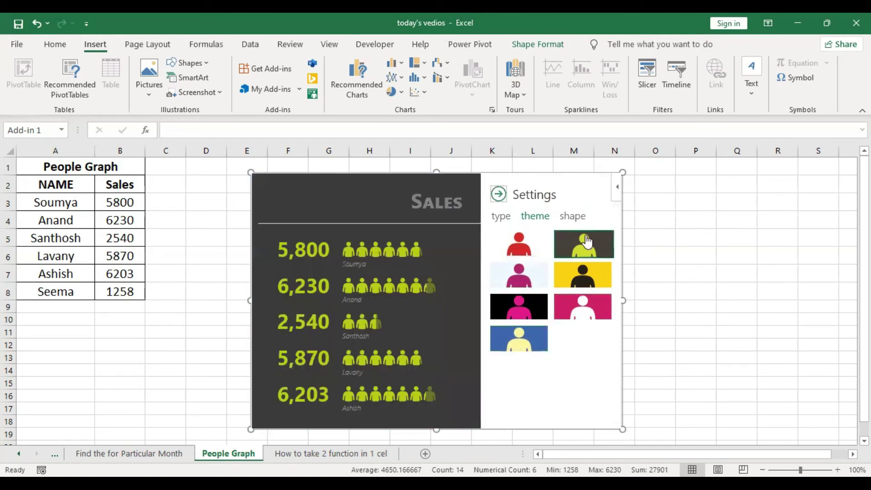
click(565, 306)
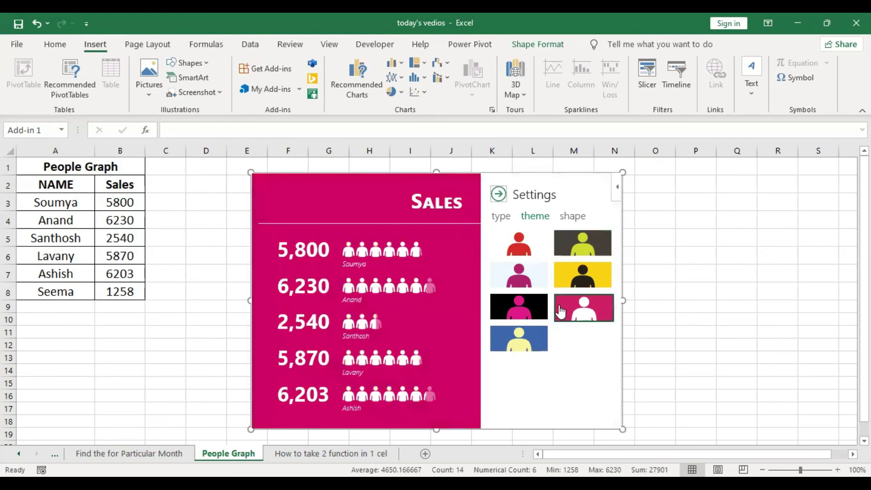
click(544, 255)
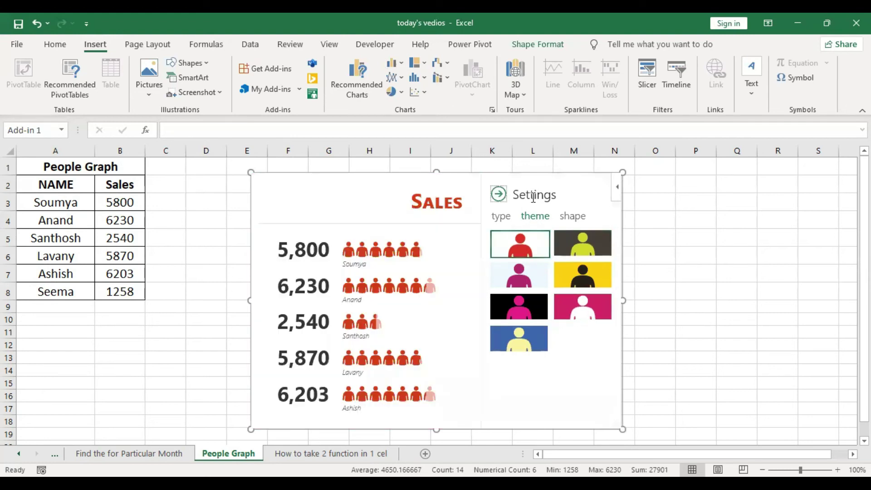
click(531, 304)
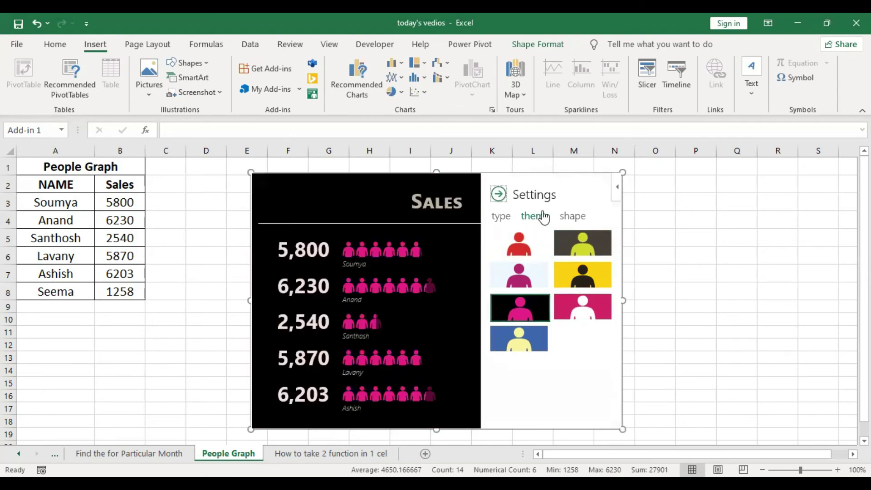
click(575, 218)
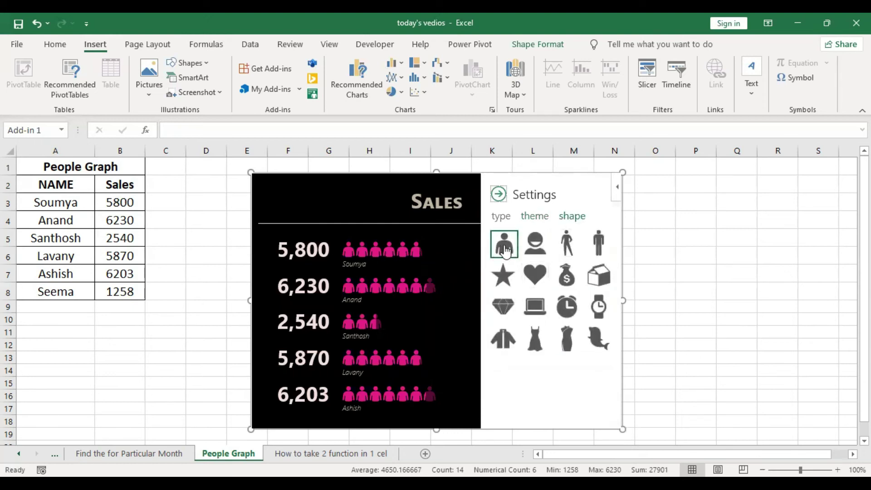
Try various icon shapes, settle on head-and-shoulders figures, and close the Settings pane.
click(531, 248)
click(567, 245)
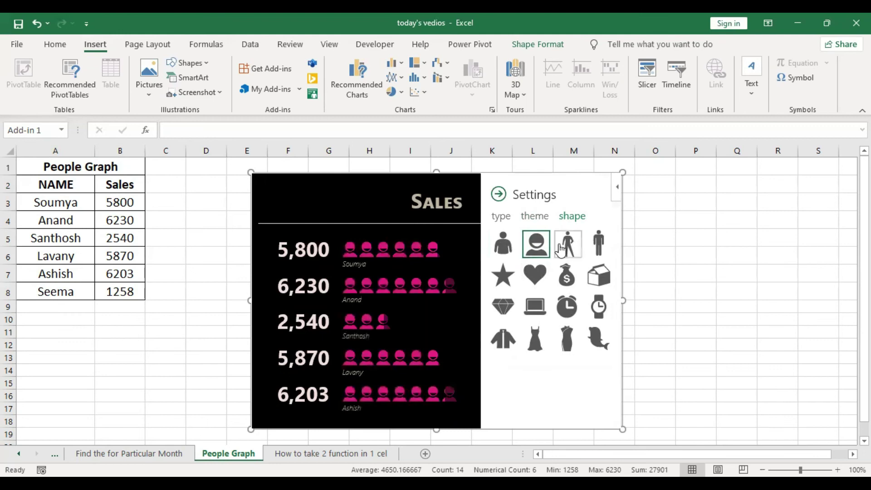
click(599, 245)
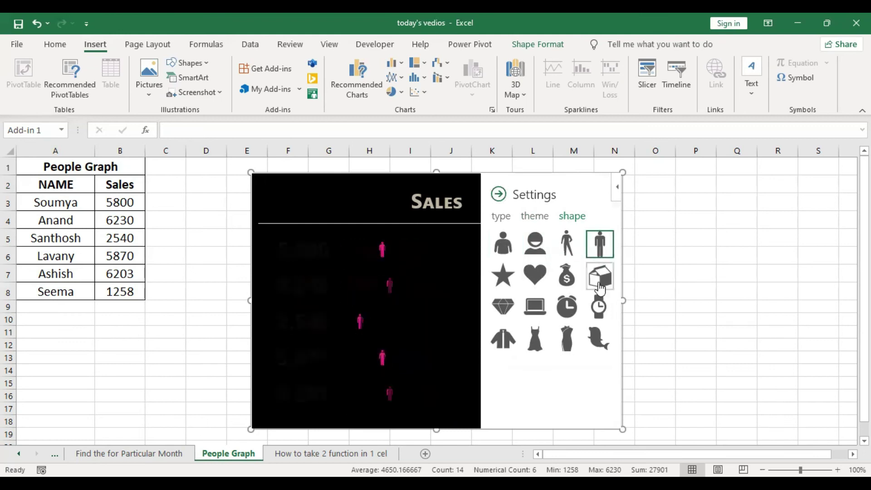
click(598, 275)
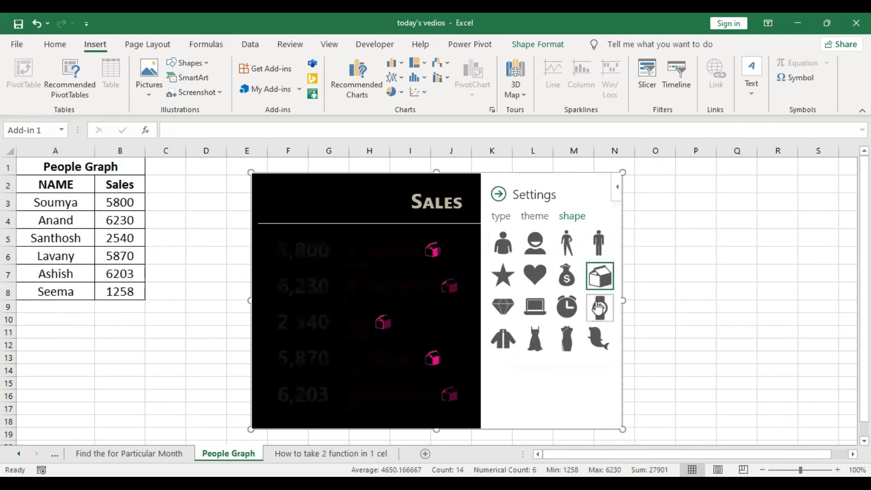
click(567, 275)
click(597, 312)
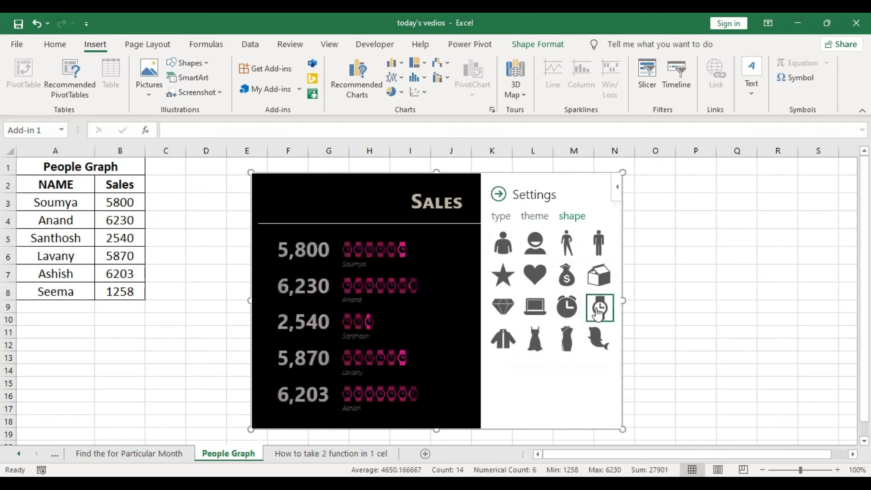
click(534, 276)
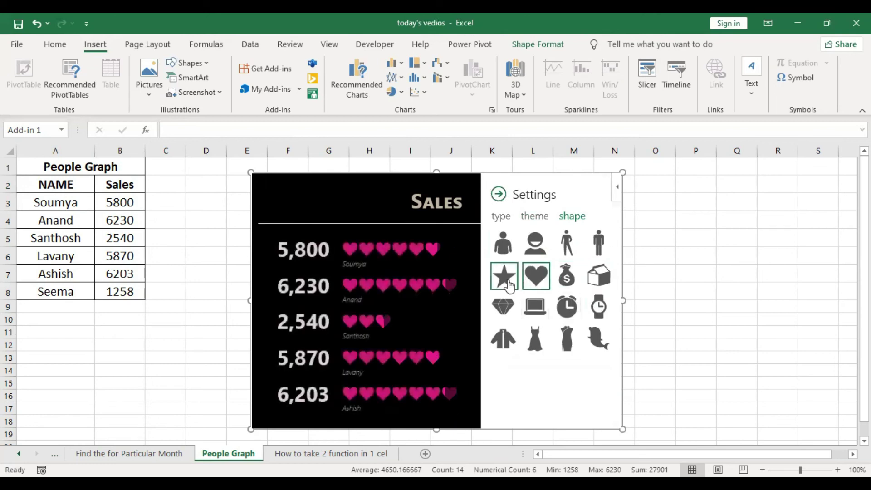
click(503, 275)
click(503, 307)
click(566, 307)
click(599, 307)
click(597, 338)
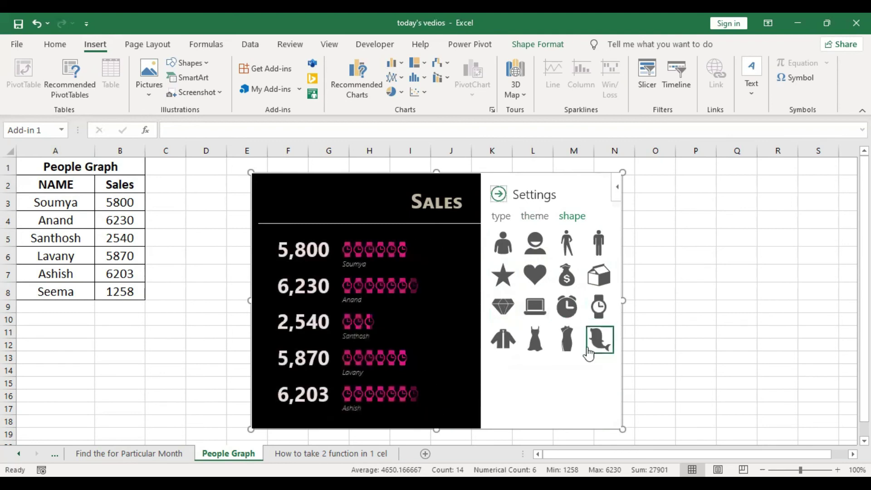
click(566, 338)
click(535, 338)
click(502, 337)
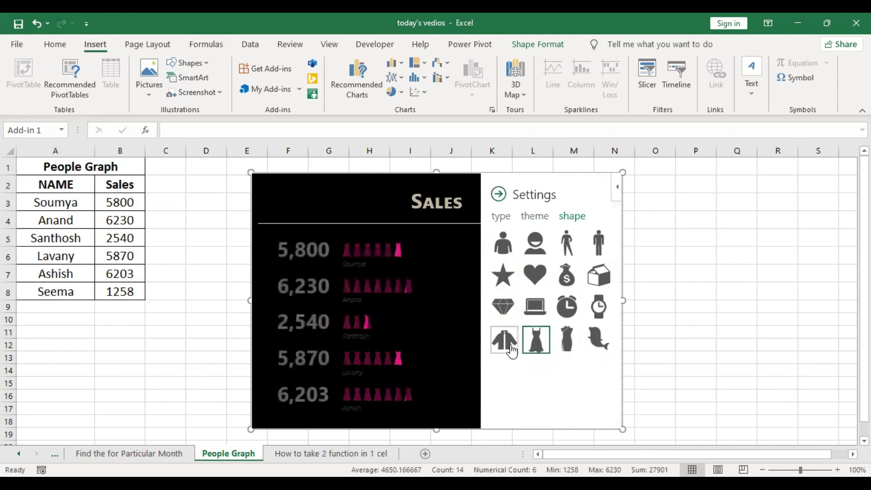
click(503, 307)
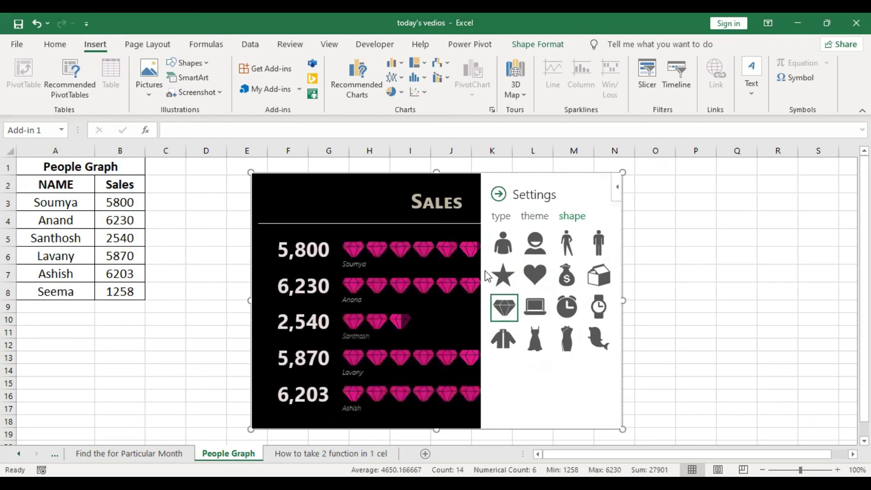
click(535, 244)
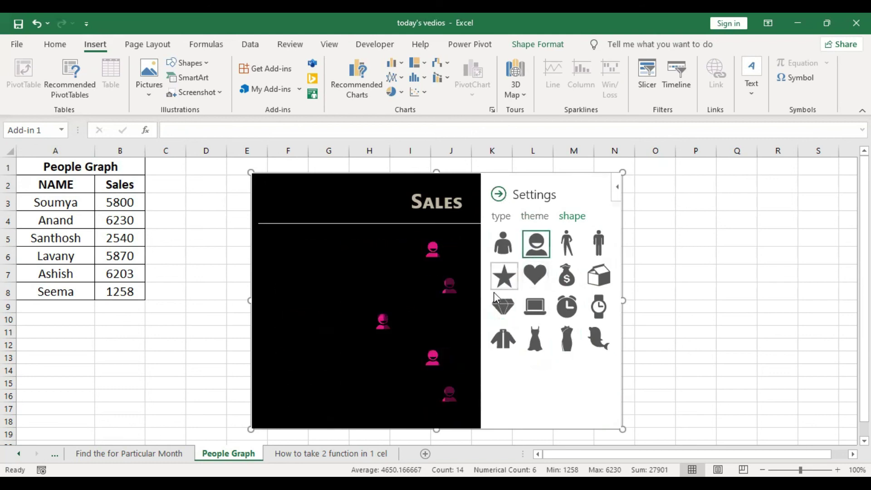
click(437, 223)
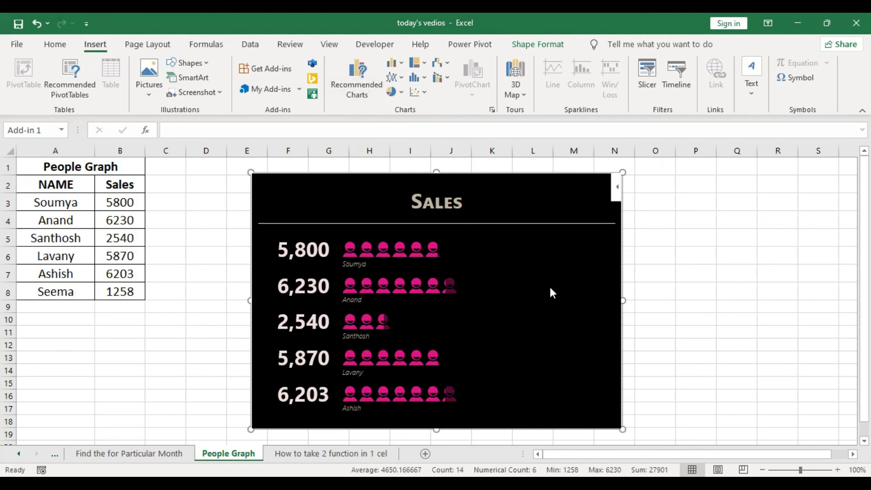
Enlarge the Sales graph frame until all six people's rows show, then deselect it.
drag(612, 426, 571, 419)
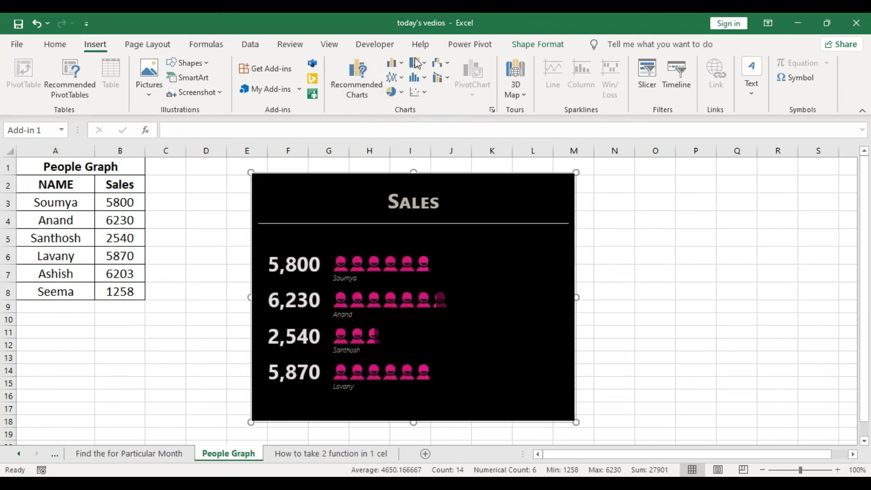
drag(580, 429, 612, 442)
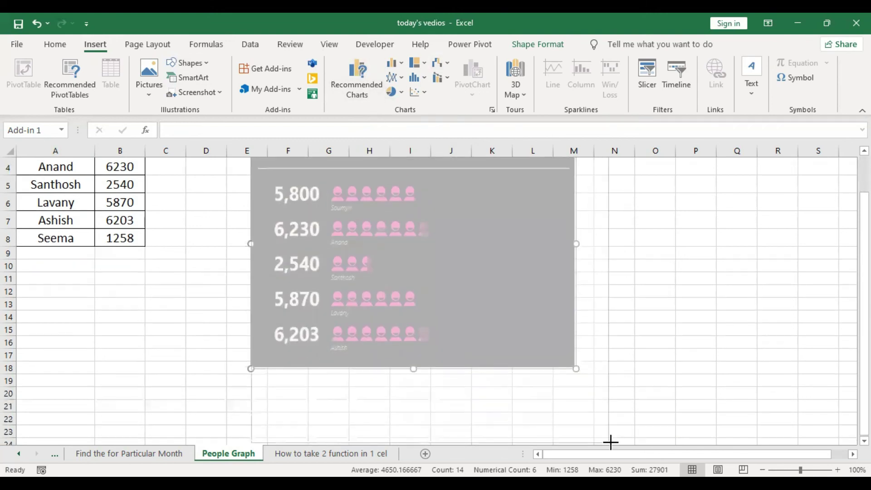
click(543, 47)
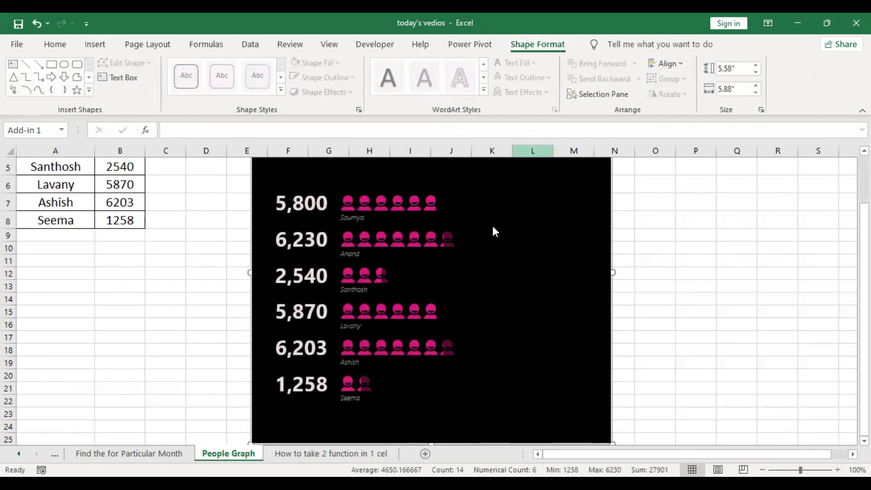
click(109, 46)
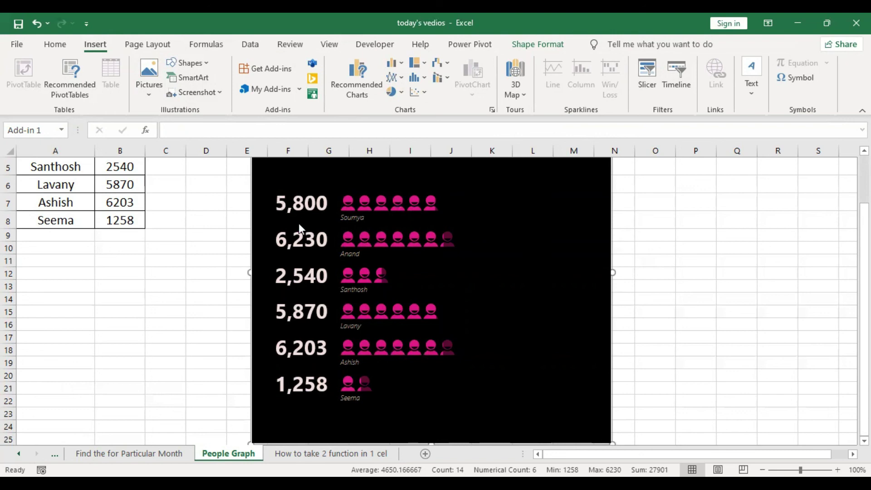
click(204, 258)
scroll(213, 272, up, 2)
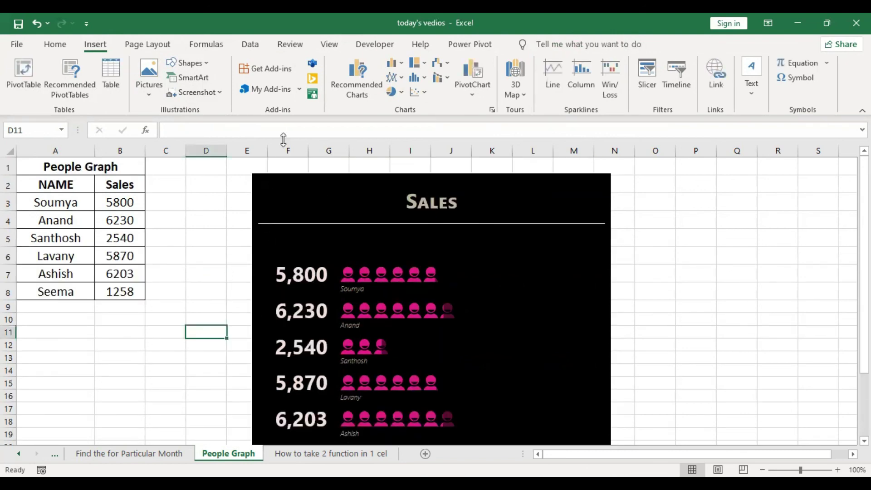